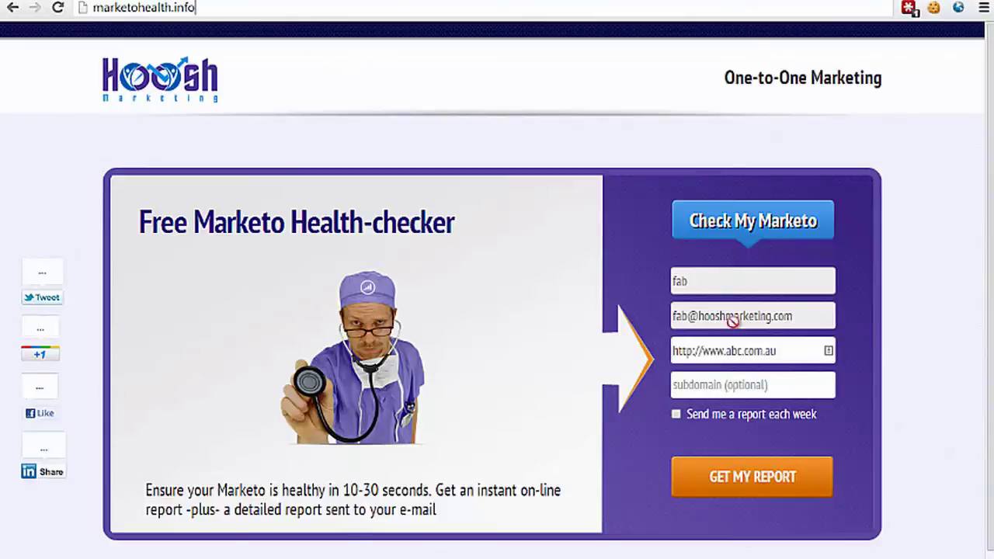
- Check the Tracking Code Results section of the "Your Marketo is Sick" report email
left_click(766, 350)
left_click(779, 351)
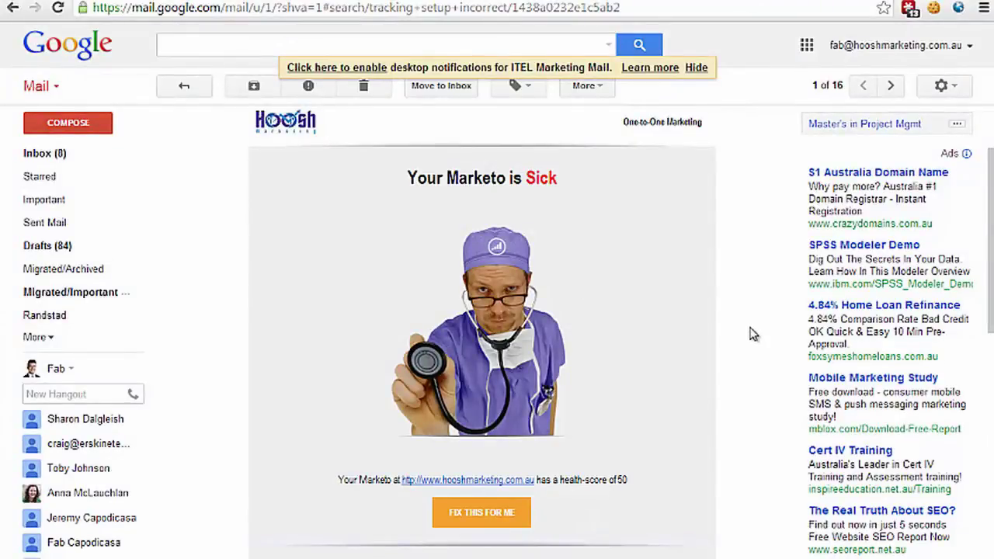
scroll(736, 374, "down", 1)
scroll(613, 451, "down", 1)
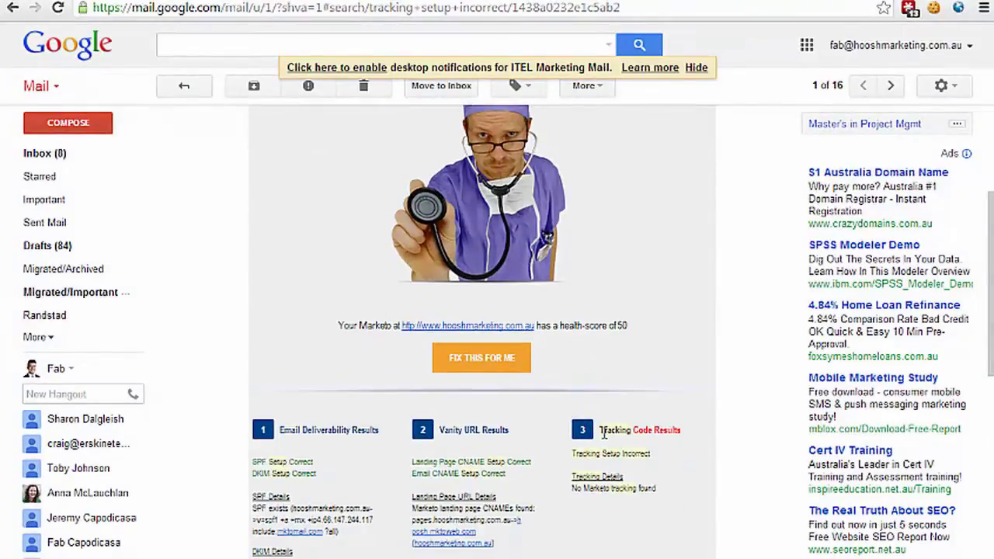
left_click_drag(603, 430, 669, 430)
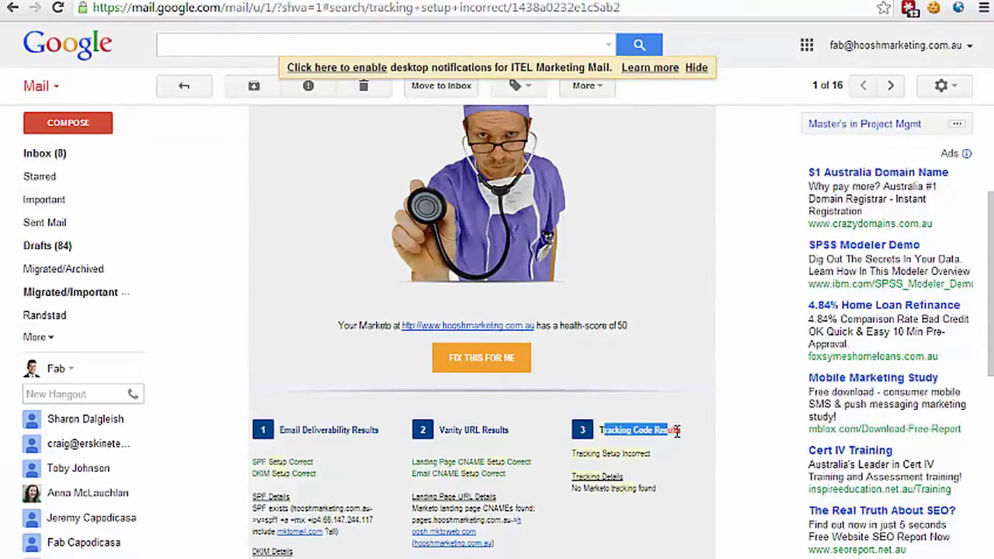
left_click(676, 431)
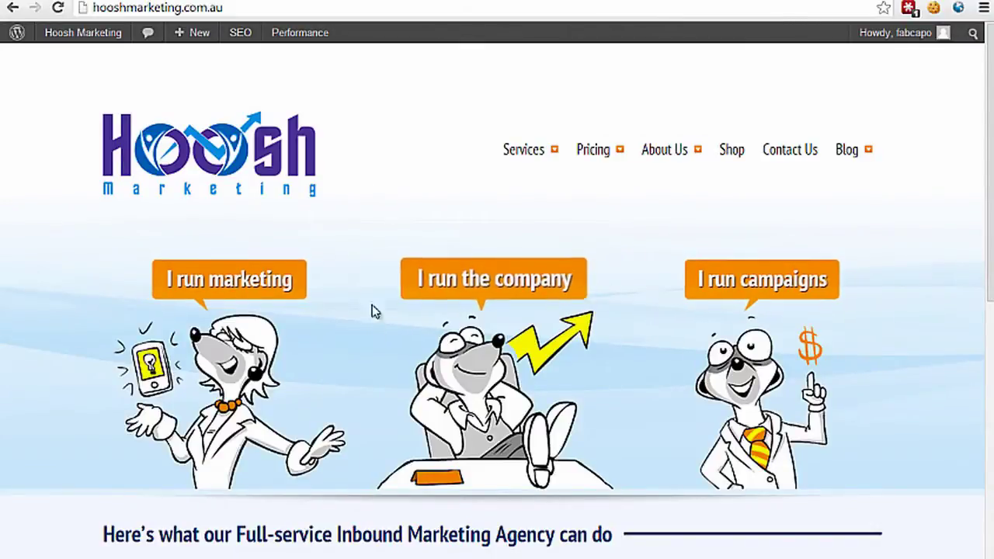
- Open the page source of hooshmarketing.com.au and search it for "munchkin"
scroll(357, 405, "down", 1)
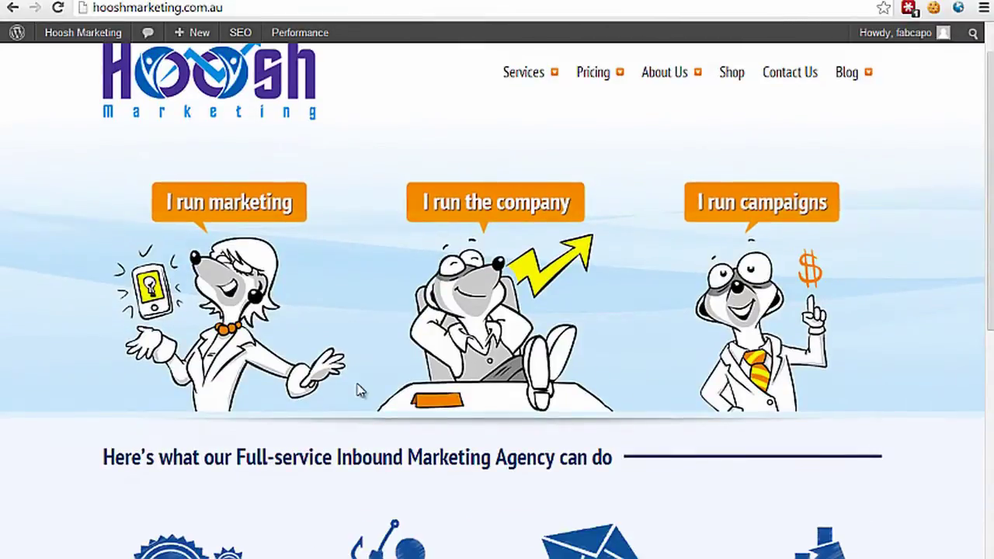
right_click(316, 431)
left_click(381, 556)
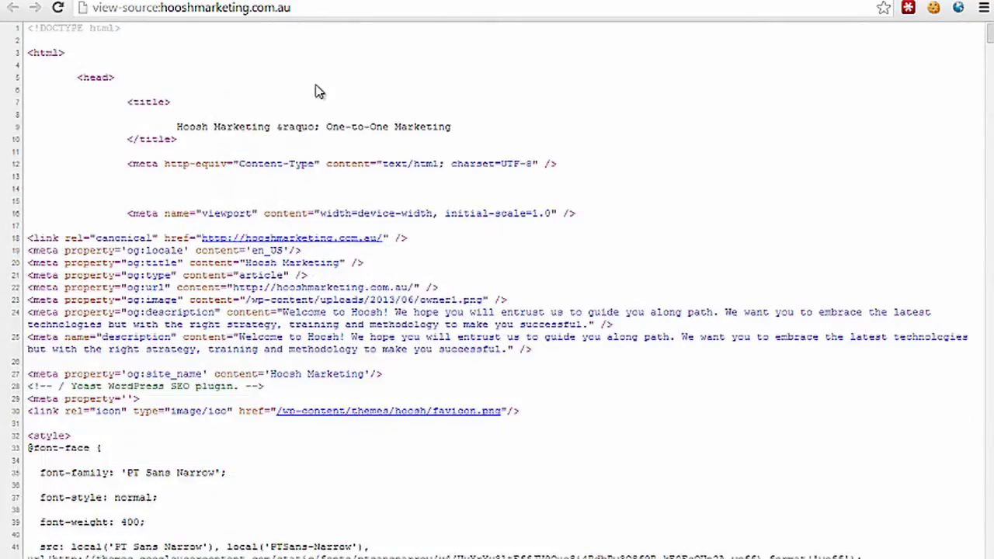
key("ctrl+f")
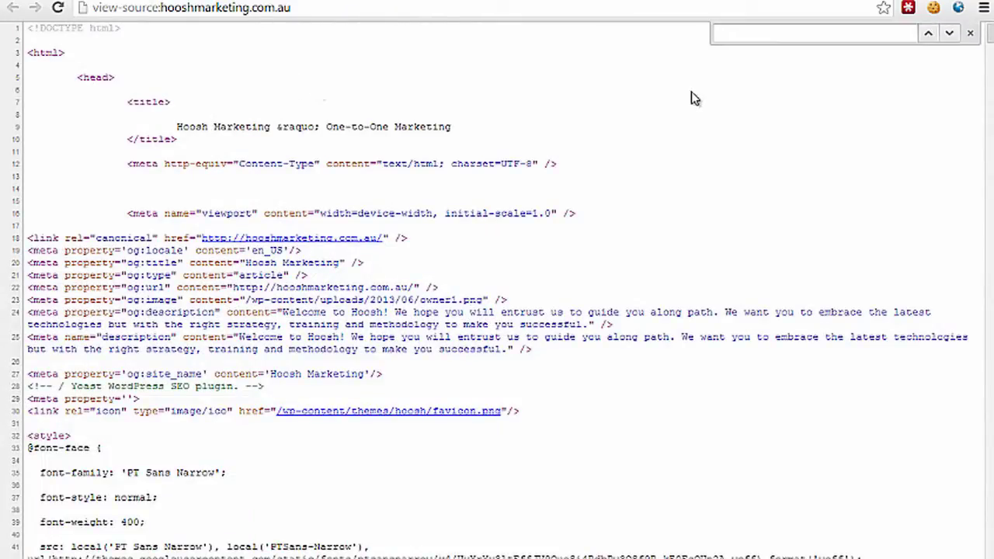
type("munchkin")
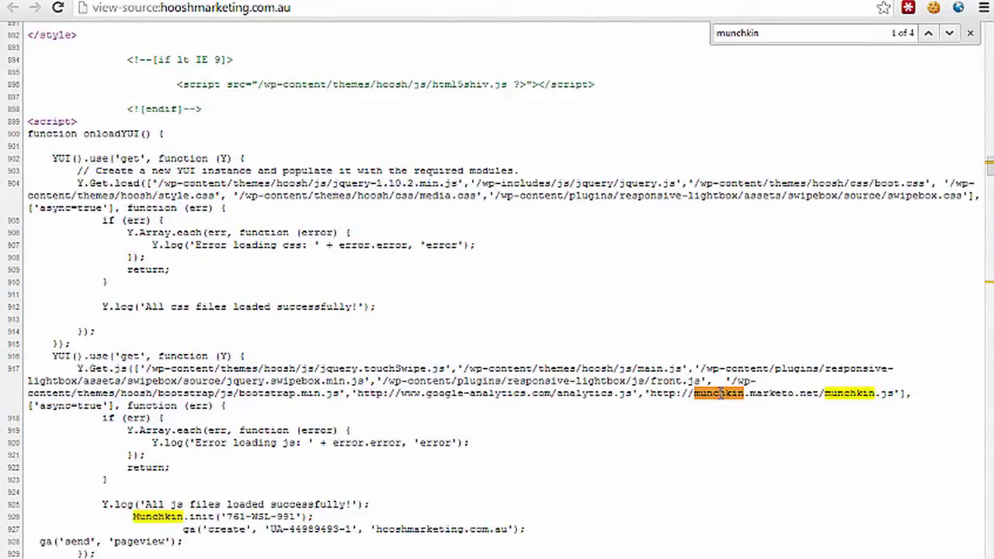
- Highlight the munchkin.marketo.net/munchkin.js reference and the Munchkin.init line in the page source
left_click_drag(694, 394, 834, 397)
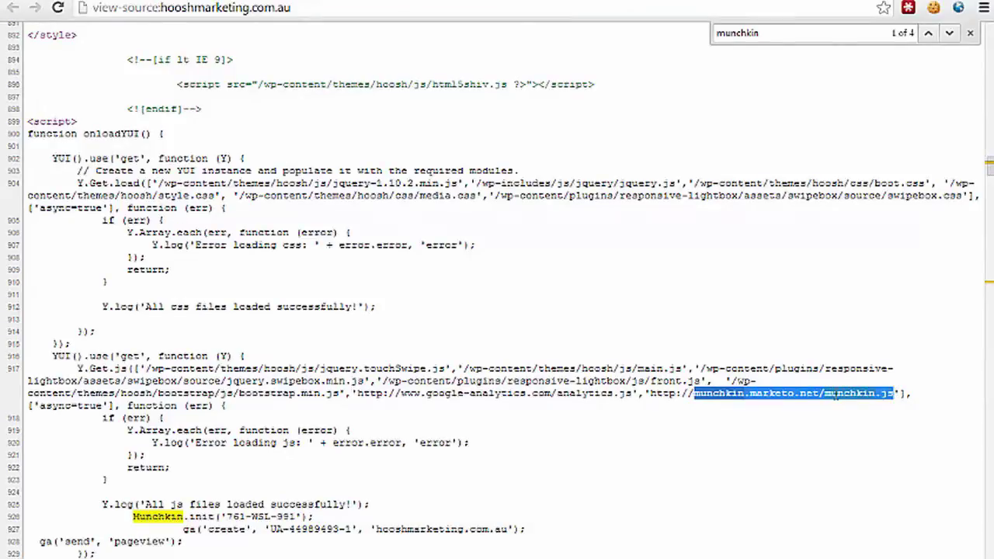
left_click(207, 500)
left_click_drag(134, 516, 322, 529)
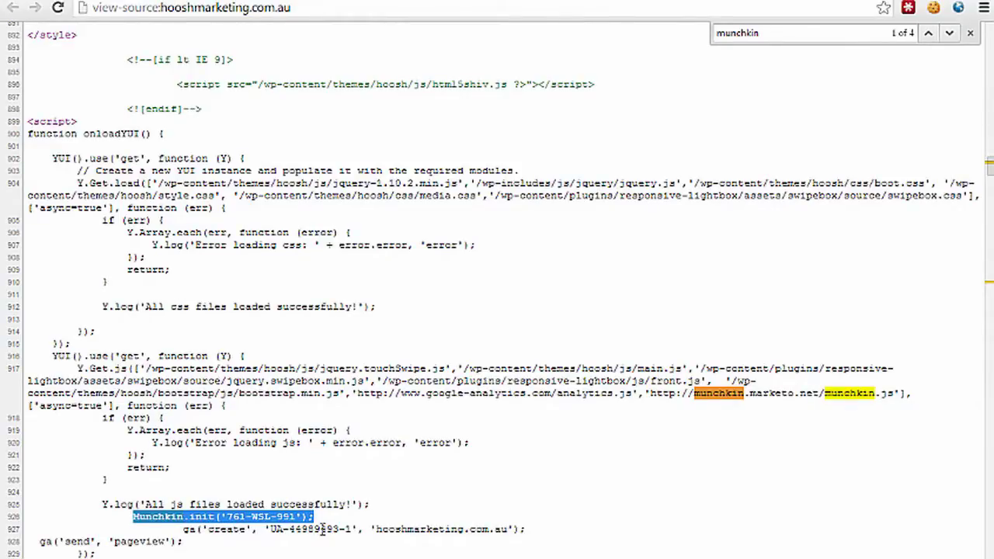
- Return to the Marketo Health-checker form and enable sending a report each week
key("ctrl+Tab")
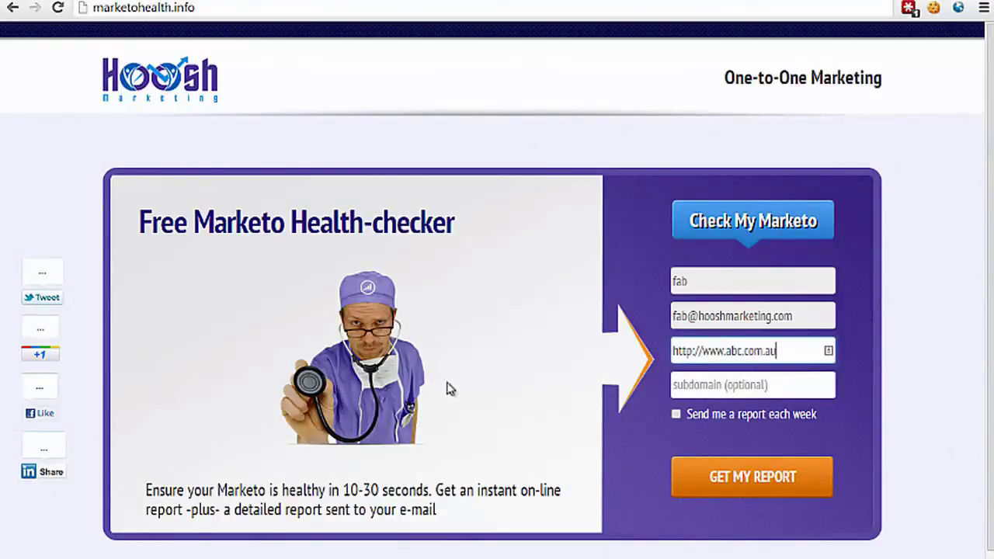
left_click(675, 416)
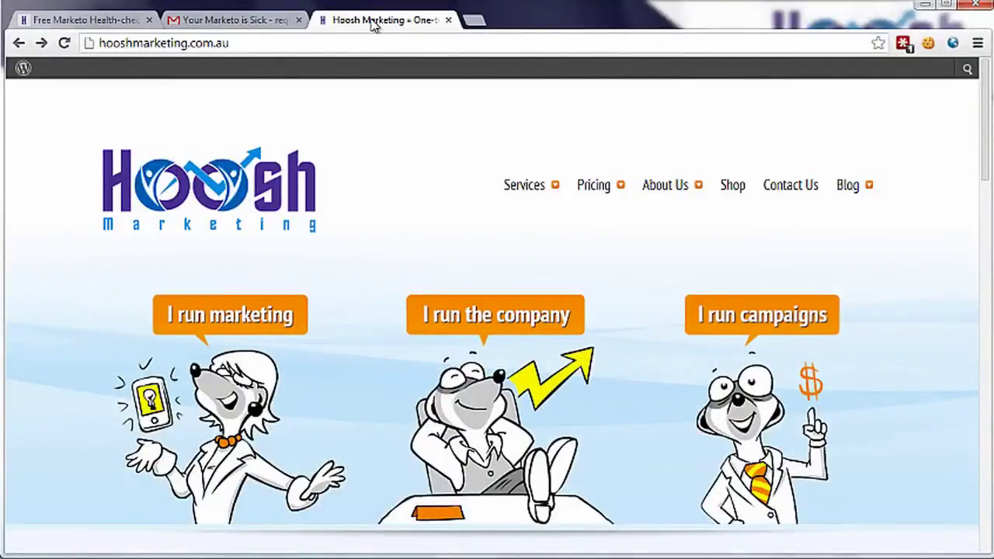
- Capture the Hoosh Marketing homepage's network requests during a reload and examine the visitWebPage request initiated by munchkin.js
right_click(378, 167)
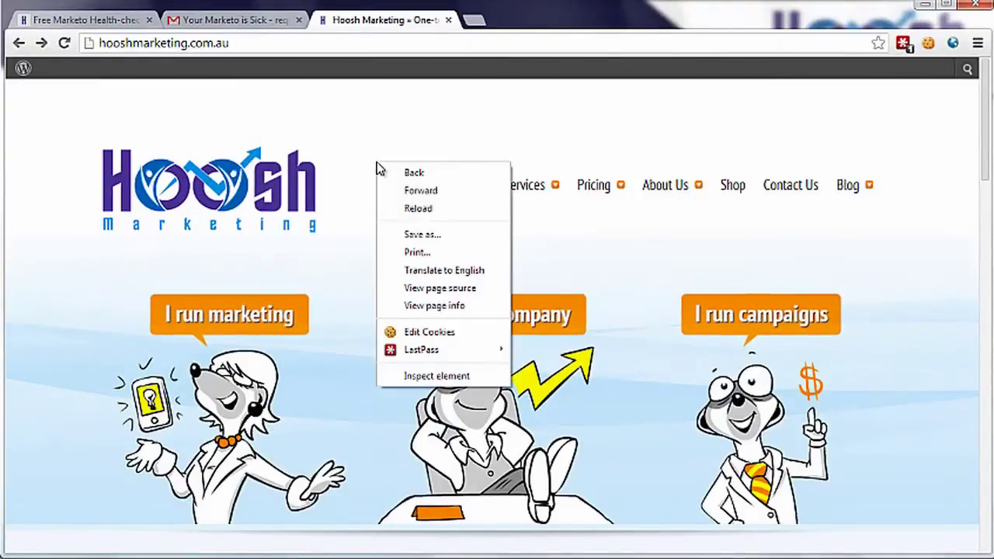
left_click(435, 376)
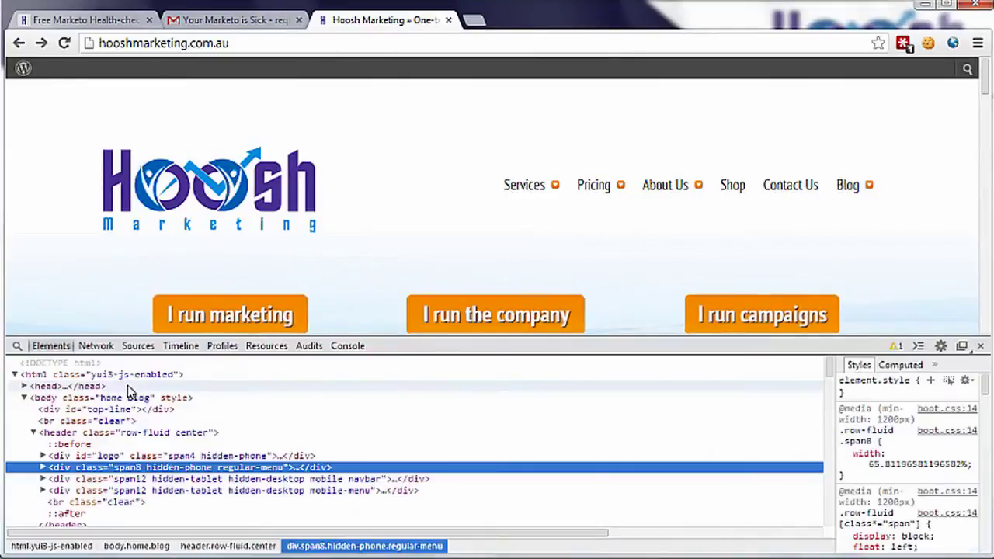
left_click(97, 347)
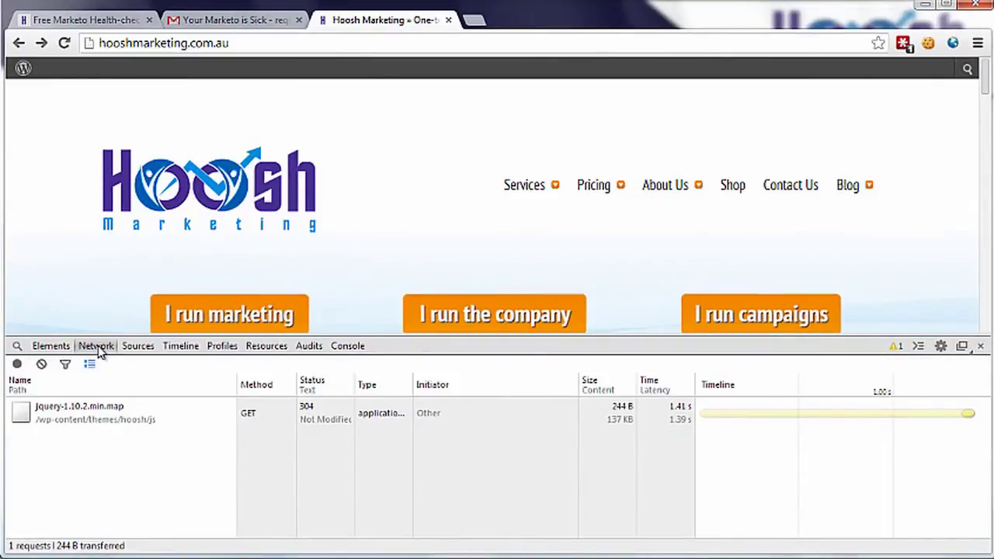
left_click(64, 43)
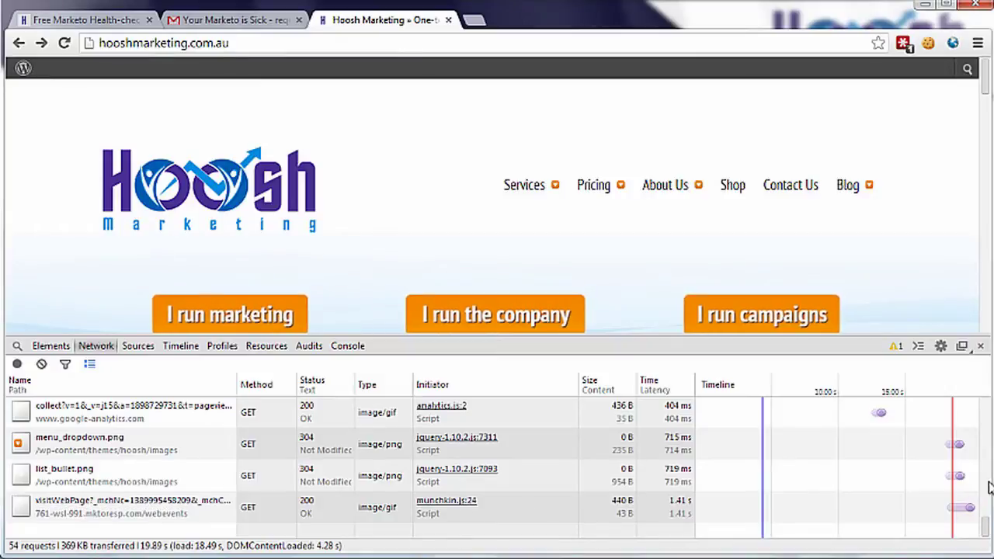
mouse_move(986, 527)
left_mouse_down()
mouse_move(987, 497)
mouse_move(990, 534)
left_mouse_up()
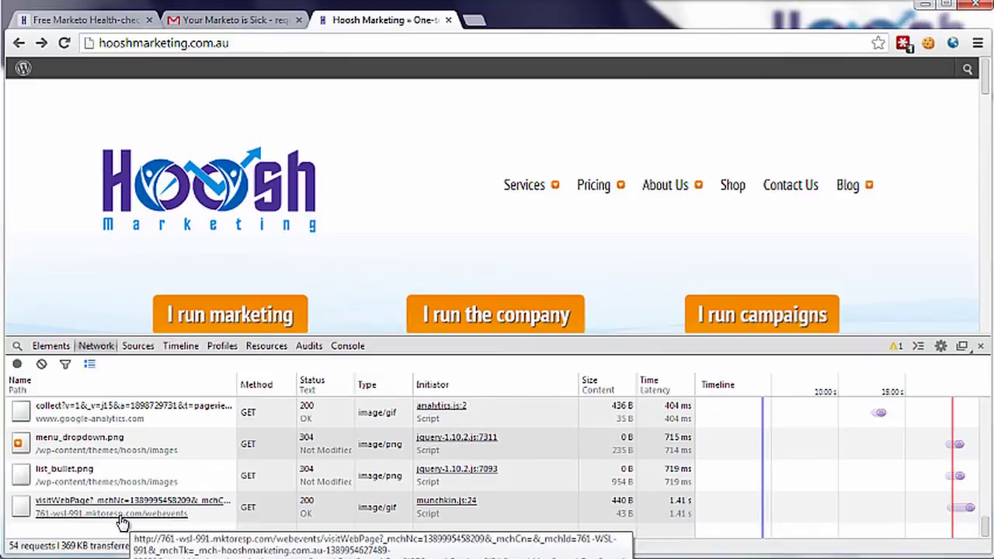
mouse_move(456, 509)
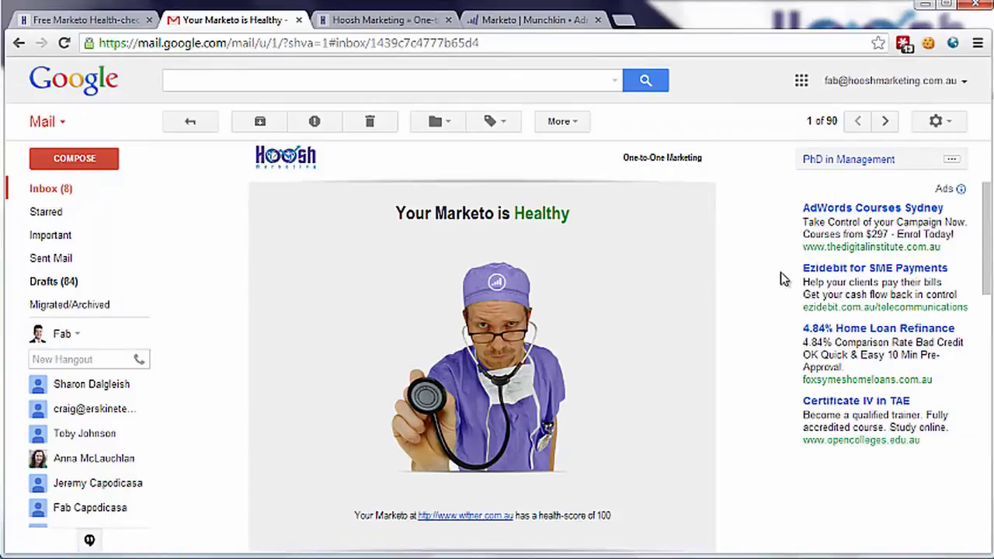
- Examine the tracking code type under Tracking Details in the "Your Marketo is Healthy" email
scroll(733, 304, "down", 5)
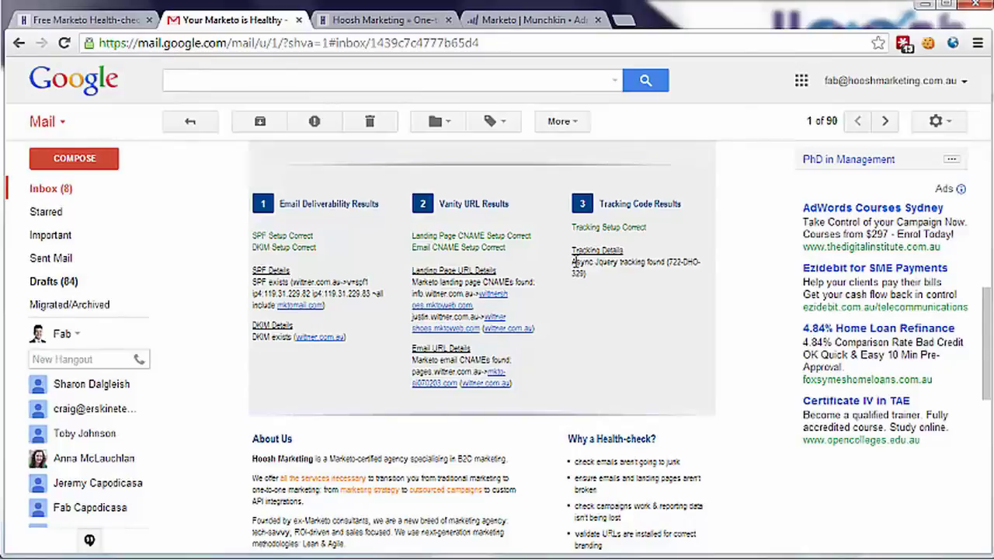
left_click_drag(573, 263, 620, 264)
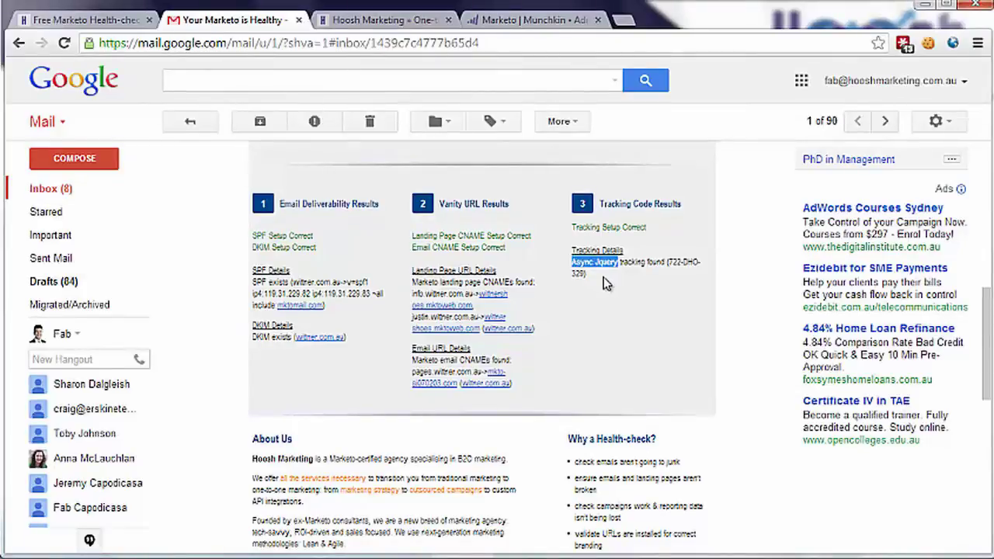
left_click(582, 266)
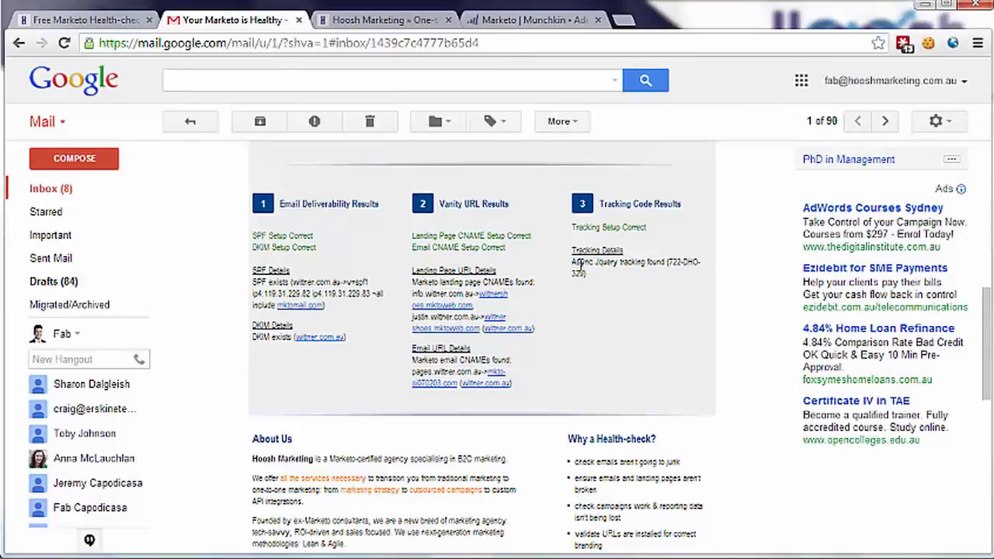
- Switch to Marketo's Munchkin admin page, view the tracking code types and choose Simple
left_click(516, 20)
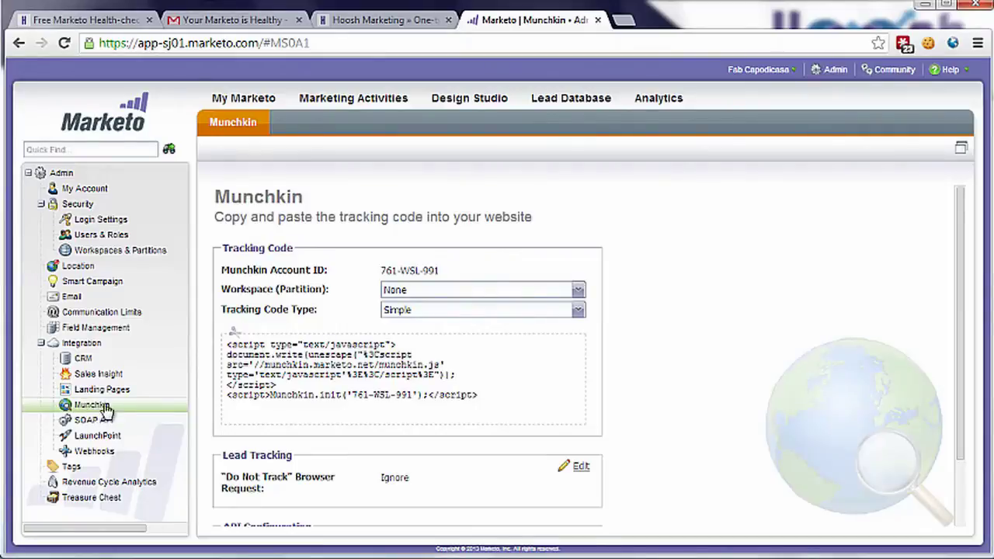
left_click(579, 311)
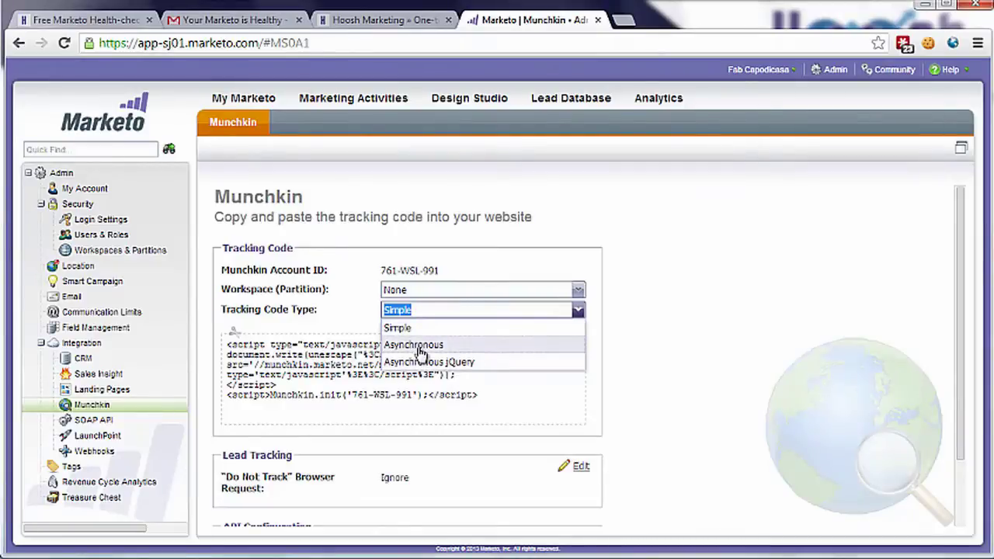
left_click(399, 329)
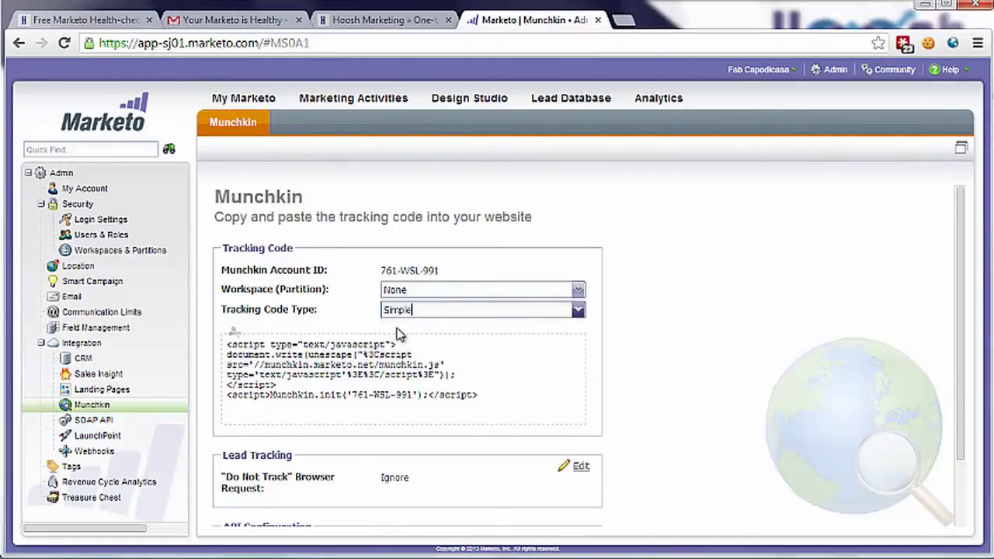
left_click(480, 404)
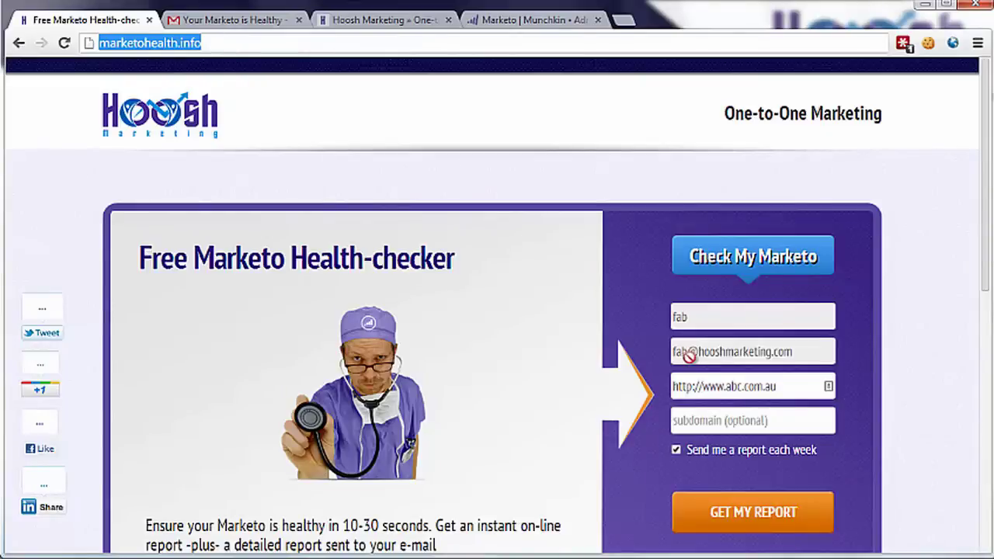
- Return to the "Your Marketo is Healthy" email and highlight the Munchkin account ID under Tracking Details
left_click(769, 386)
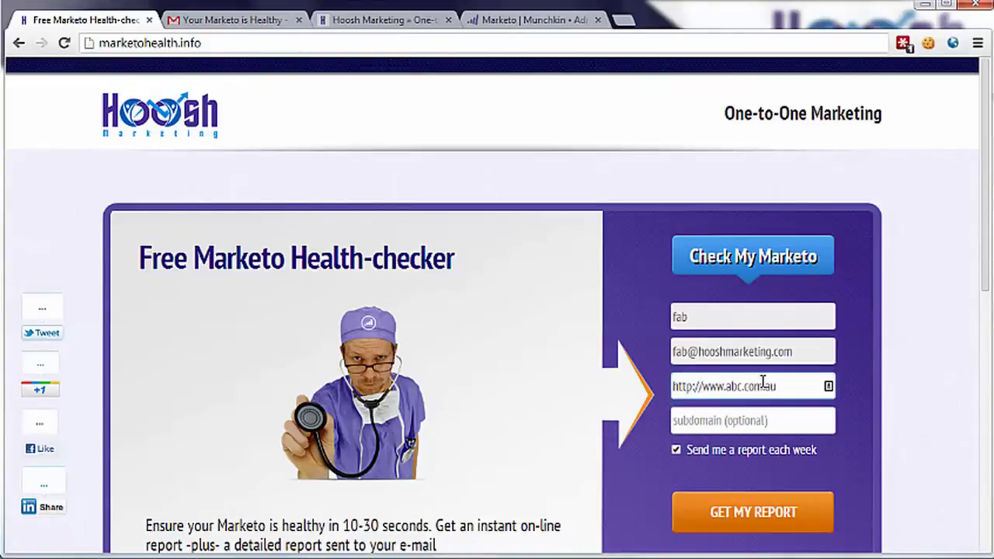
left_click(232, 20)
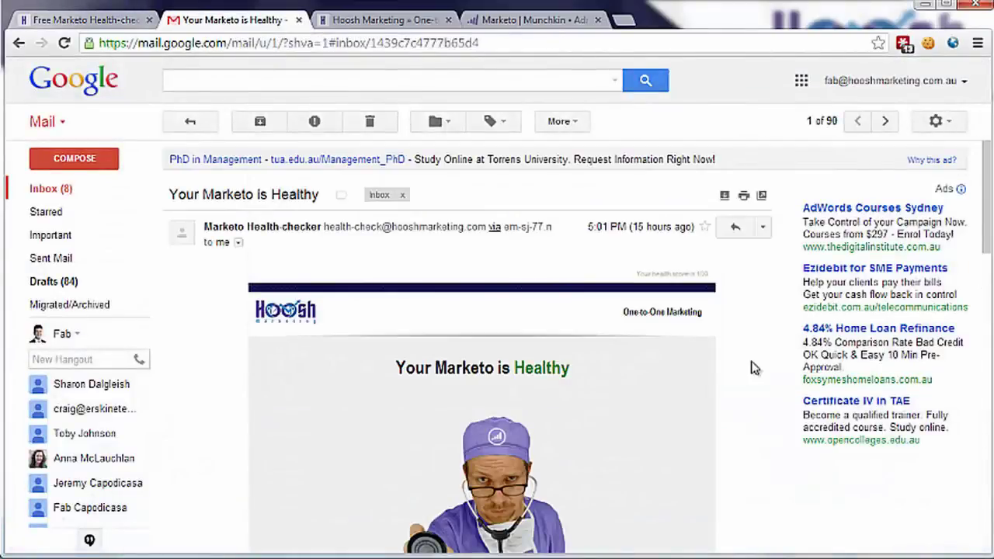
scroll(752, 368, "down", 5)
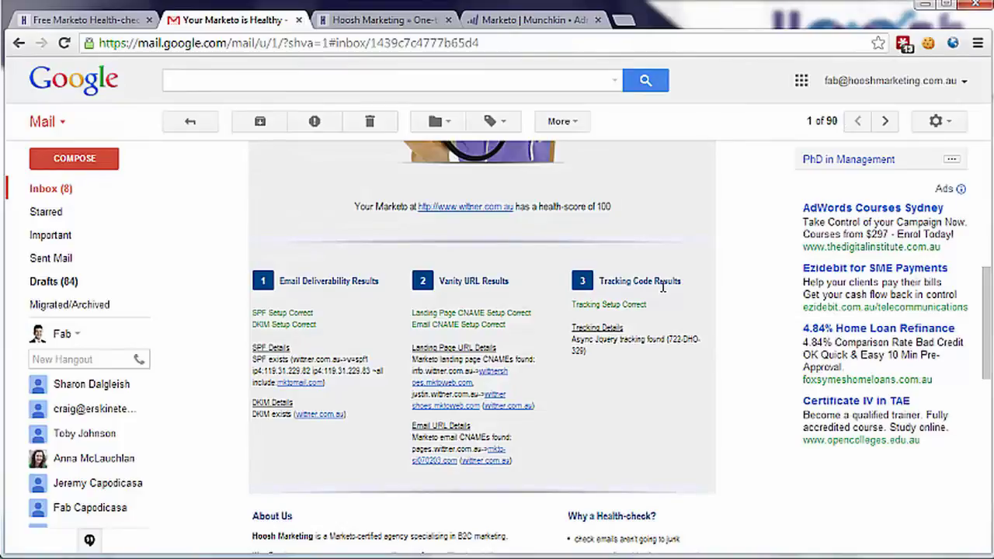
left_click_drag(666, 339, 583, 352)
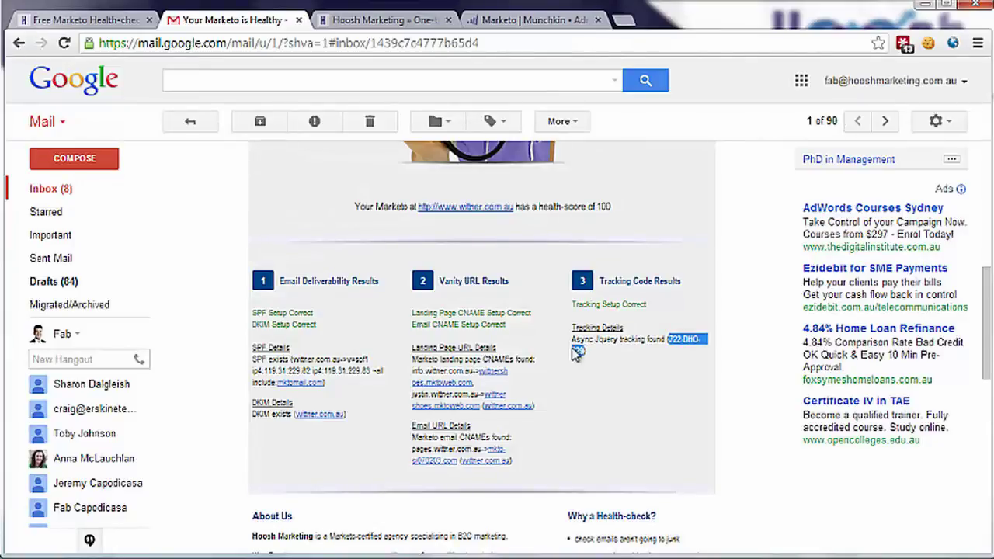
- Compare the Munchkin Account ID on Marketo's Munchkin page with the ID in the health report email
left_click(548, 20)
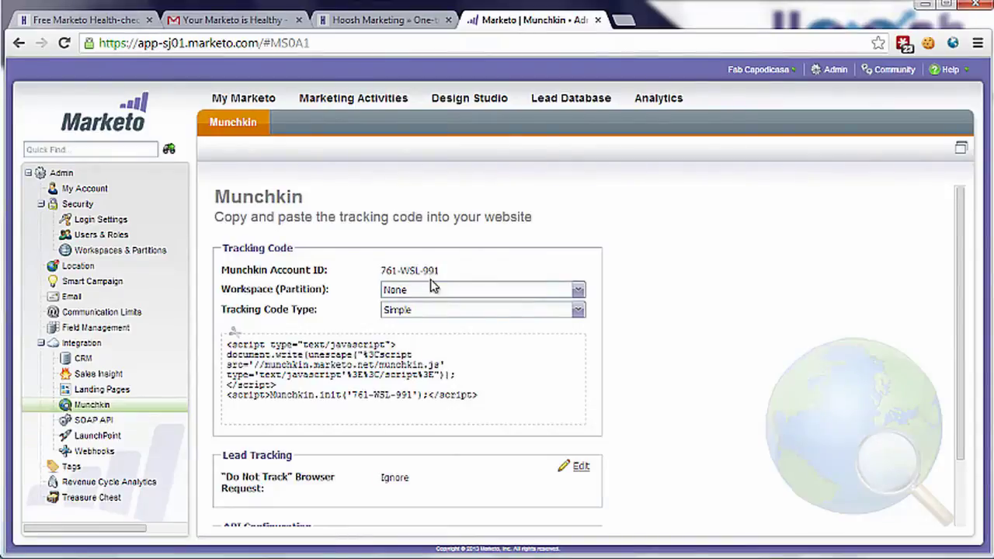
left_click_drag(445, 273, 382, 281)
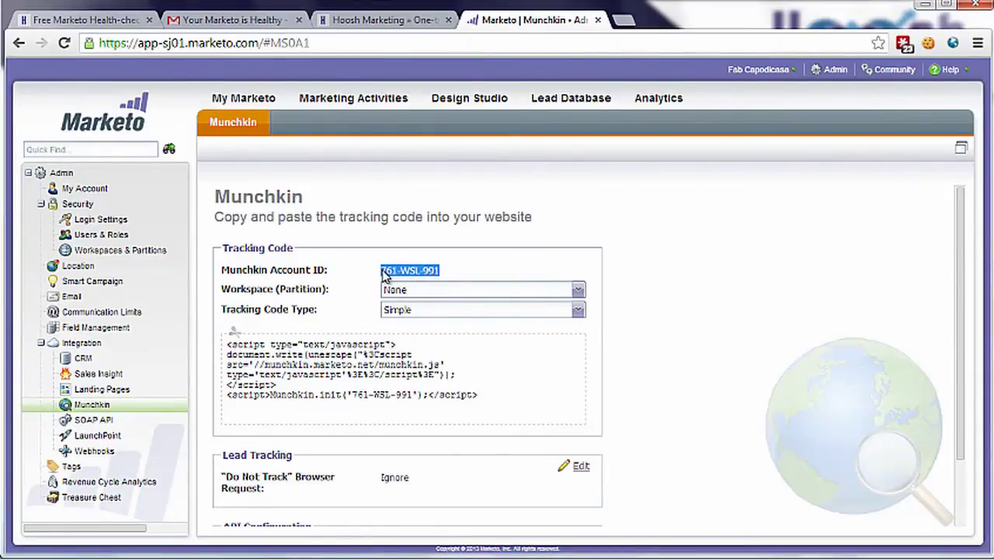
key("ctrl+2")
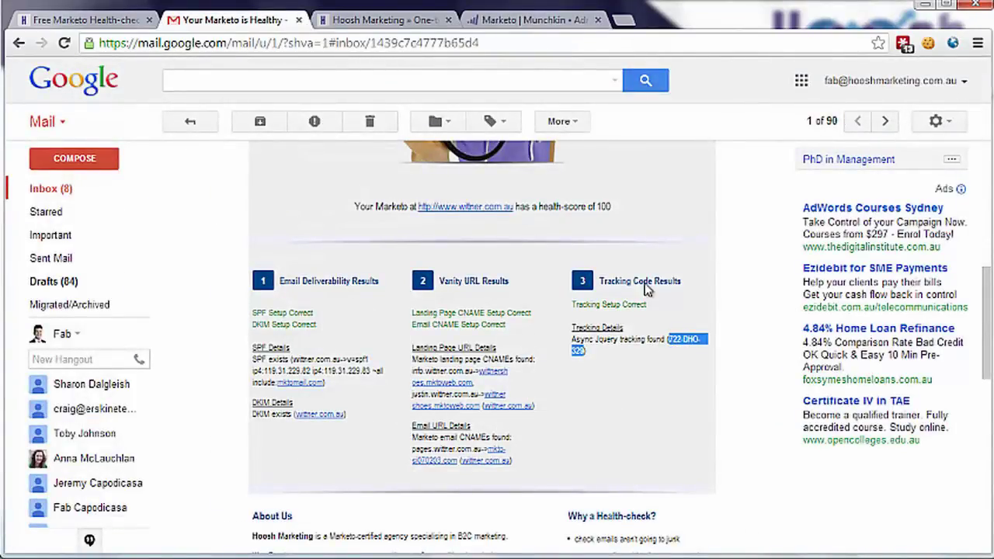
left_click(503, 20)
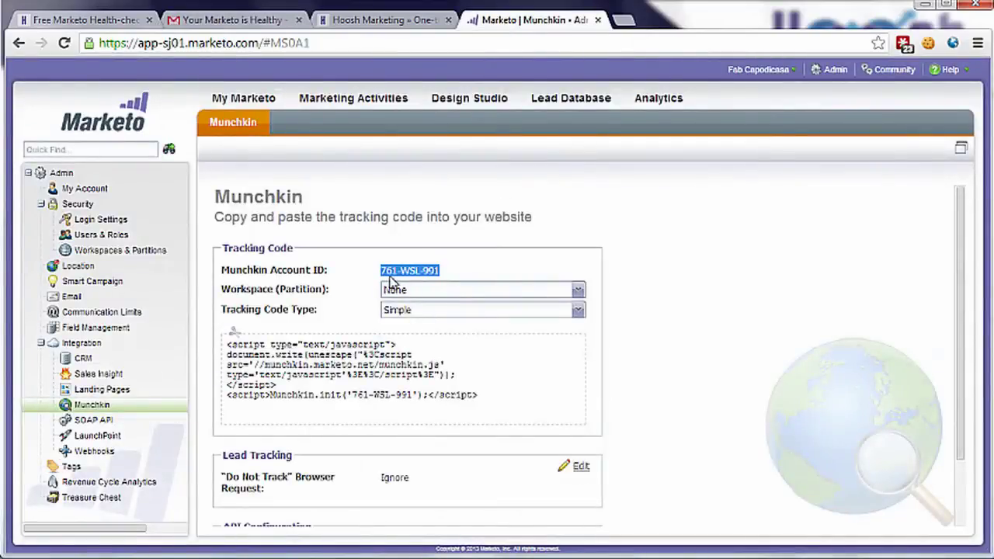
left_click(450, 277)
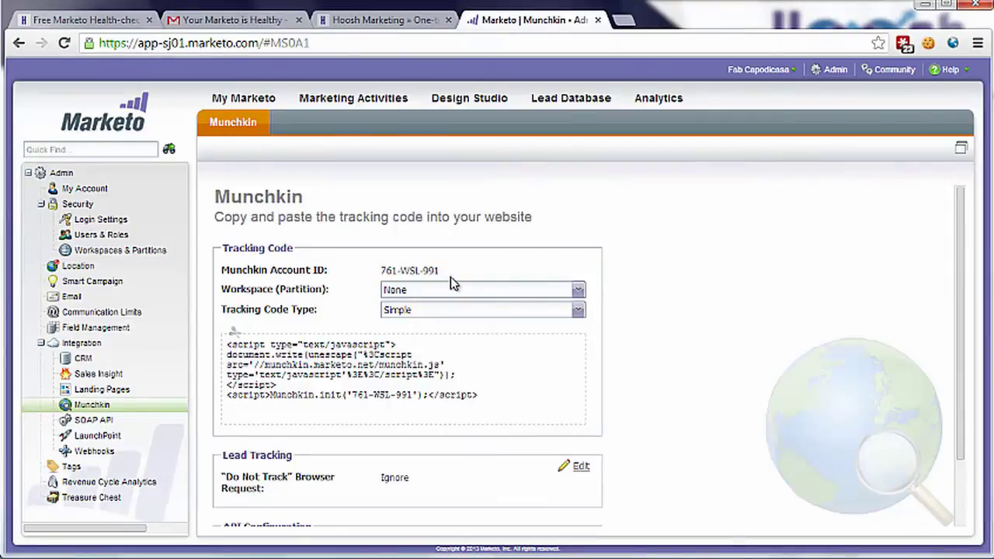